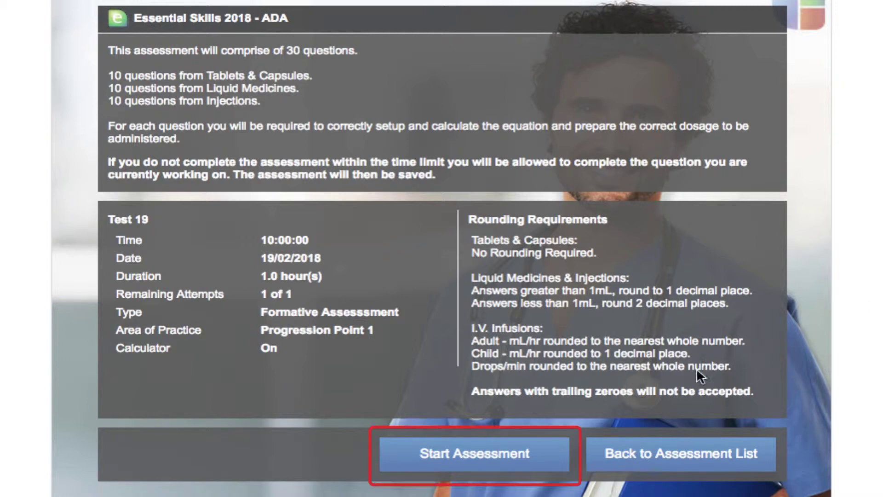
Start the assessment and scroll to the blank equation frame of the Amiloride question
click(539, 454)
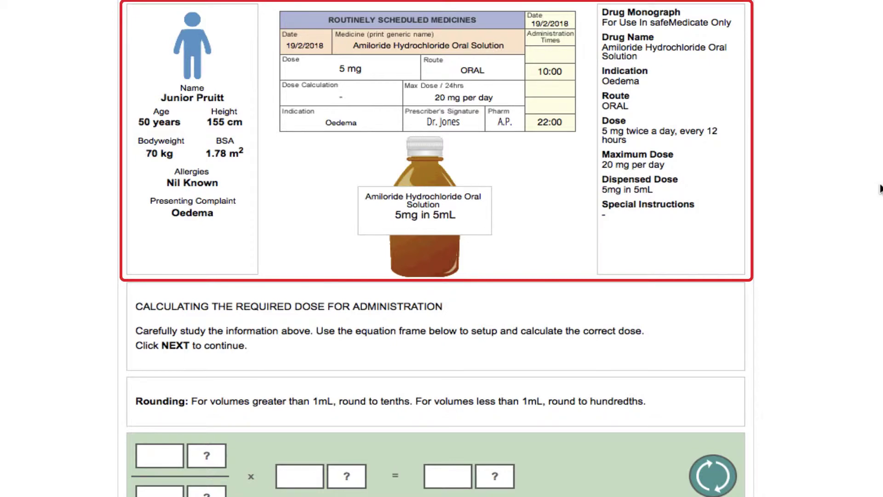
scroll(880, 189, down, 3)
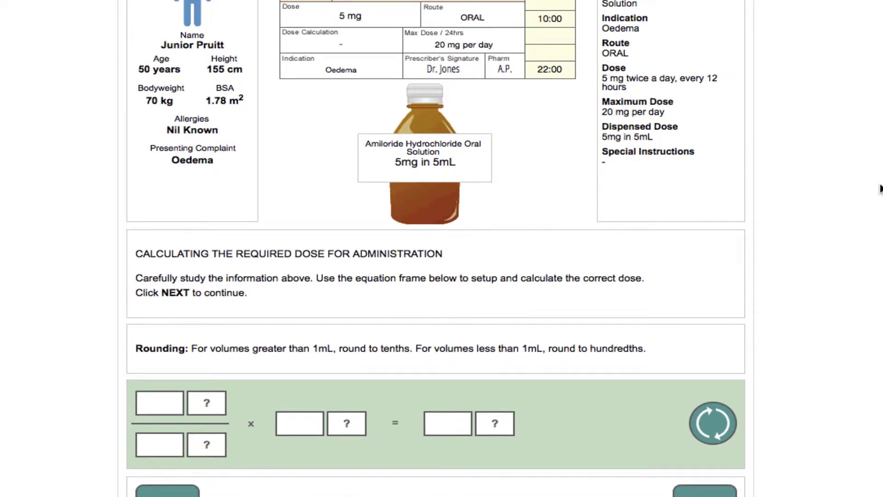
Enter the prescribed dose as 5 mg in the first numerator
click(160, 404)
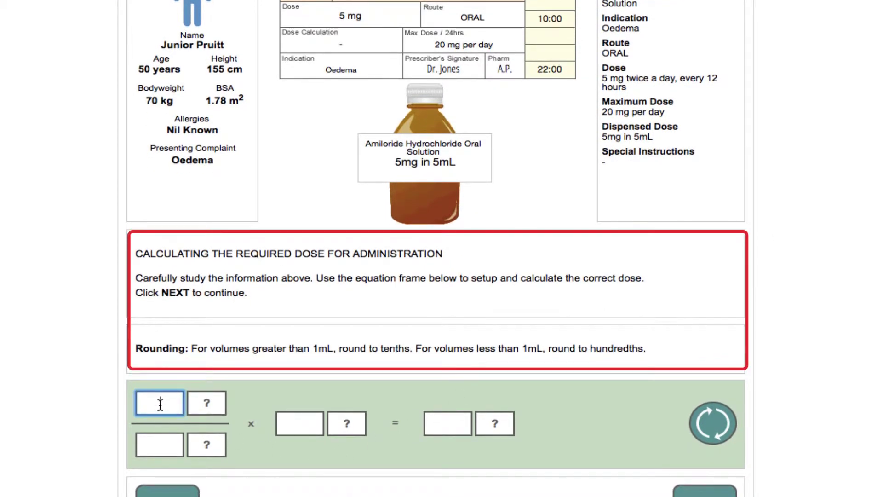
text(5)
click(207, 403)
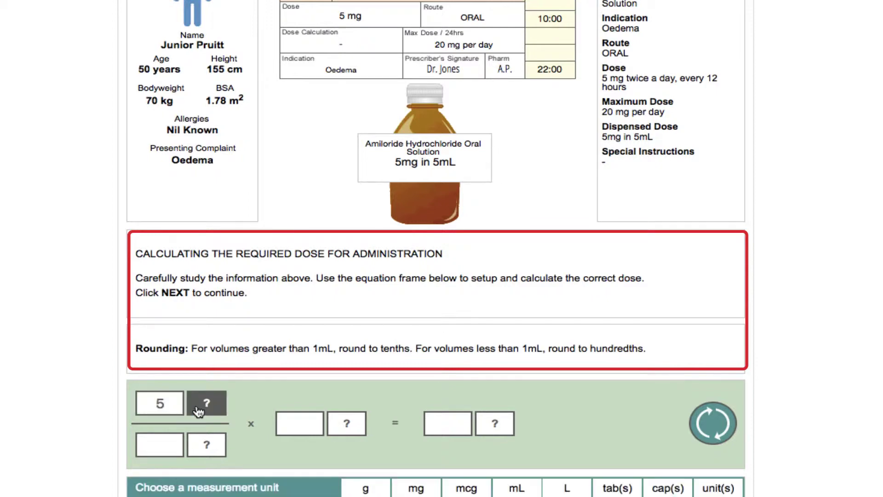
click(412, 486)
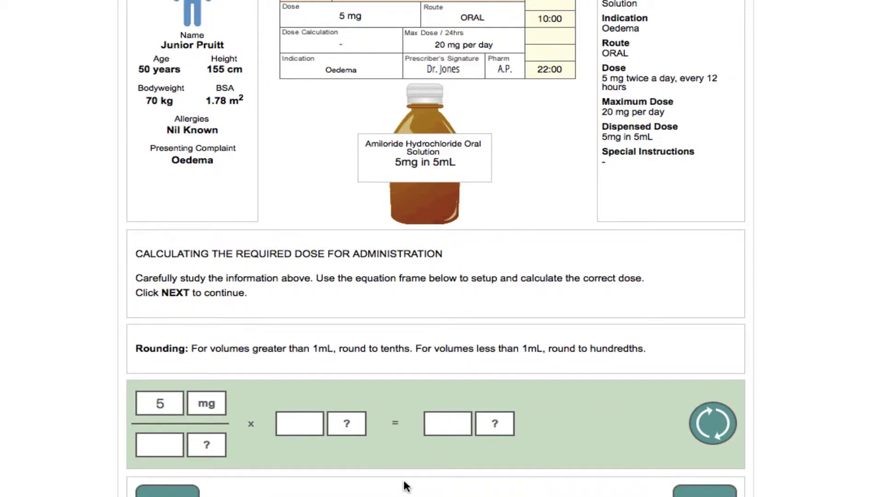
Enter the stock strength as 5 mg in the denominator
scroll(405, 485, down, 1)
scroll(405, 486, down, 1)
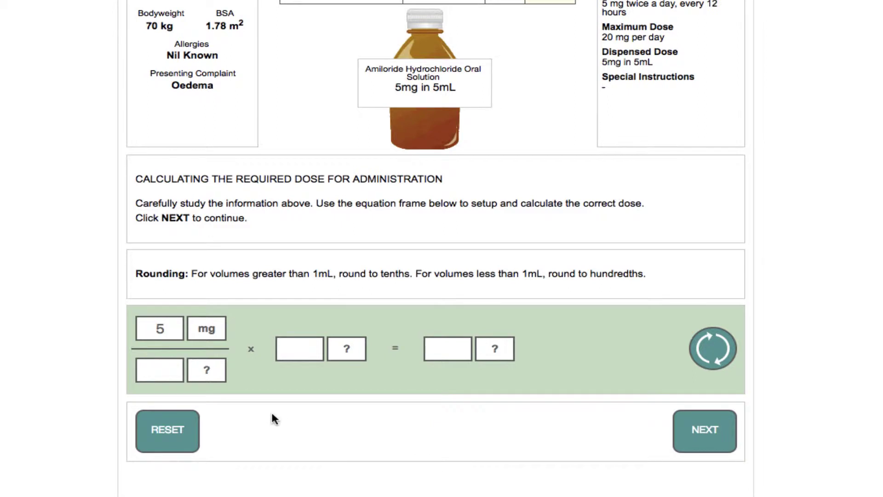
click(179, 375)
text(5)
click(206, 373)
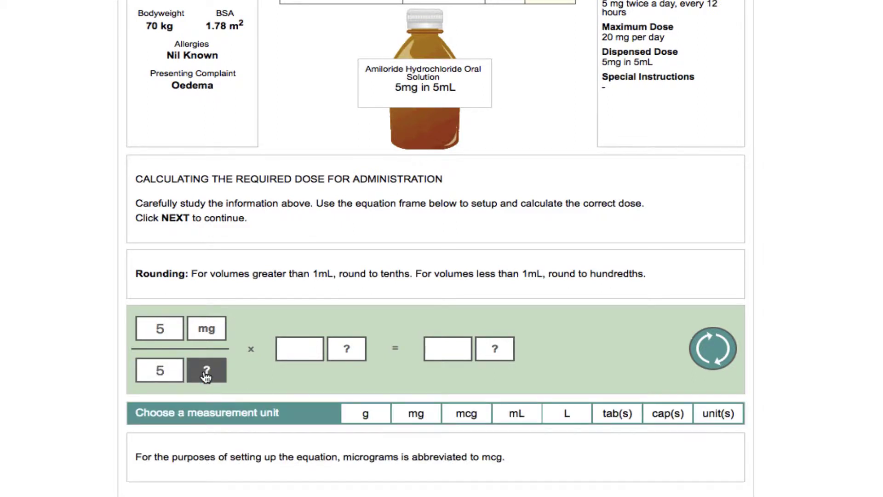
click(417, 417)
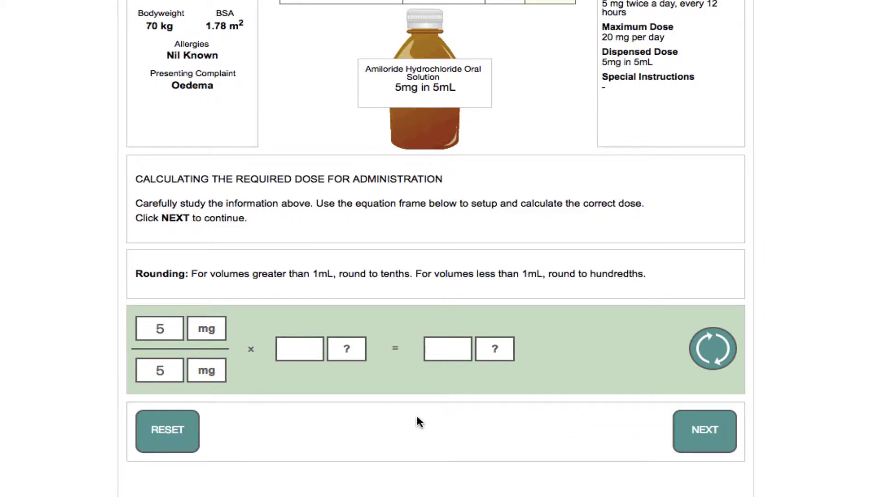
Enter the stock volume as 5 mL in the volume box
click(300, 348)
text(5)
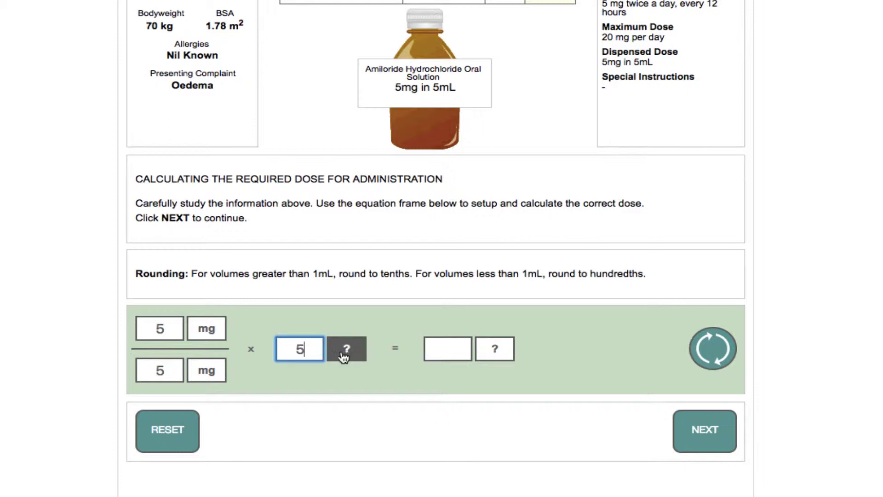
click(349, 355)
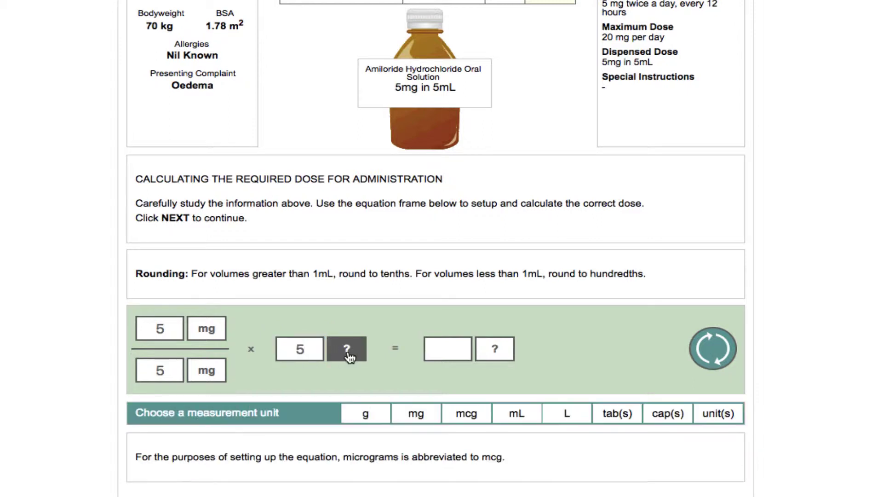
click(515, 413)
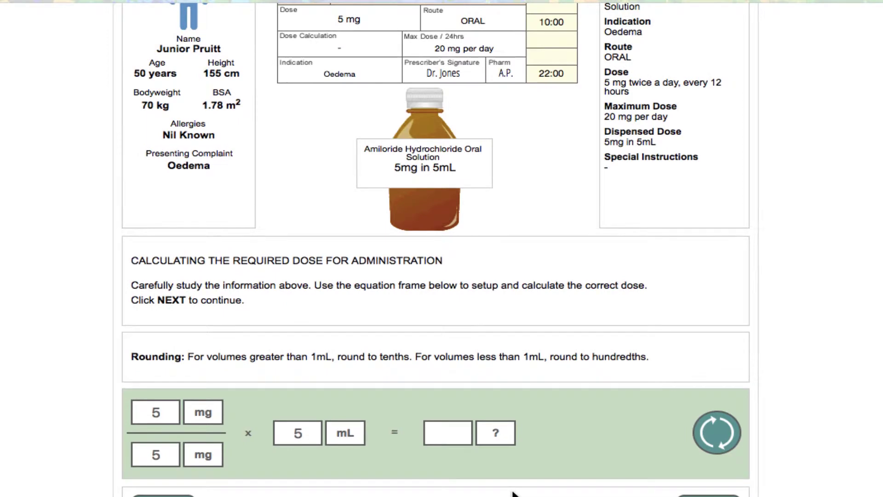
Calculate 5 / 5 × 5 = 5 with the on-screen calculator
scroll(513, 495, up, 2)
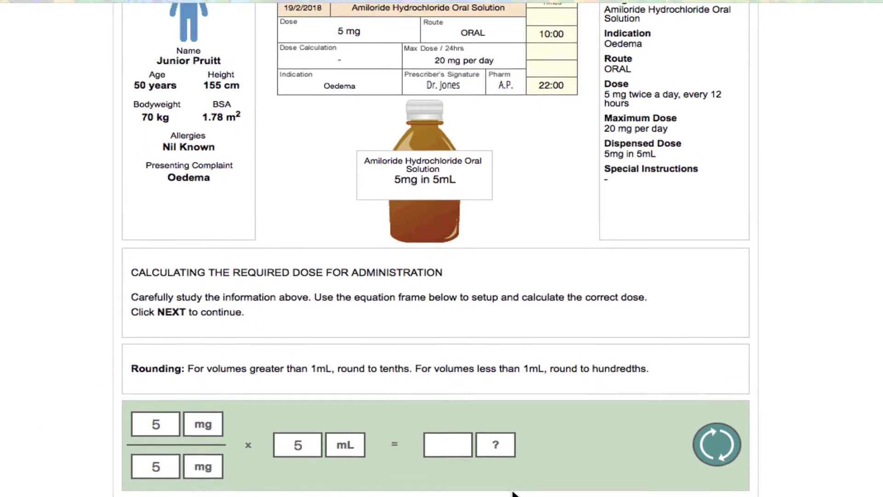
scroll(686, 35, down, 1)
scroll(686, 34, up, 1)
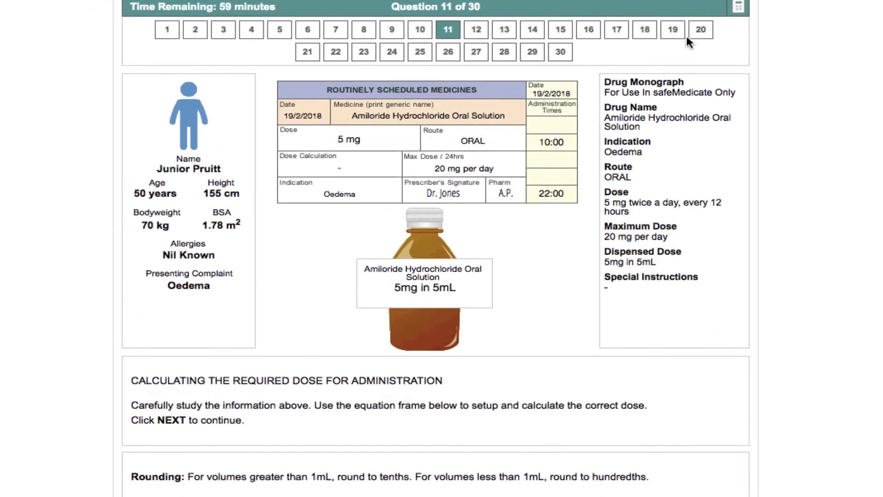
click(738, 17)
click(614, 221)
click(675, 187)
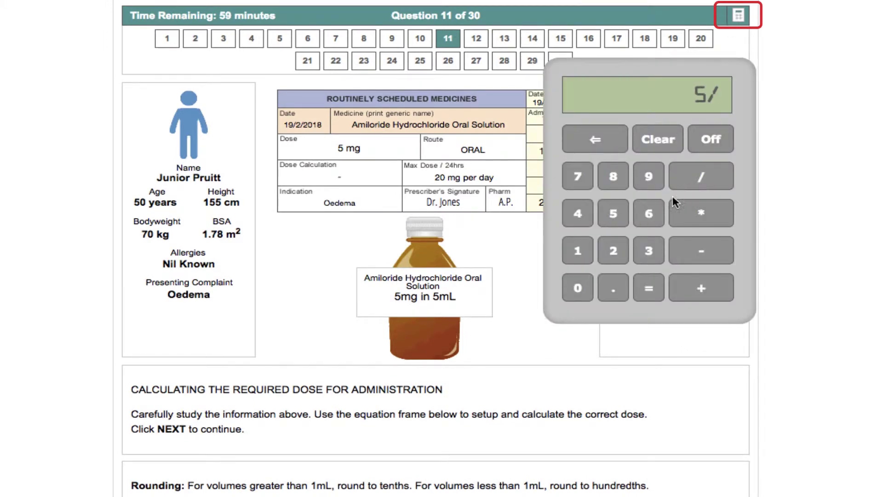
click(621, 217)
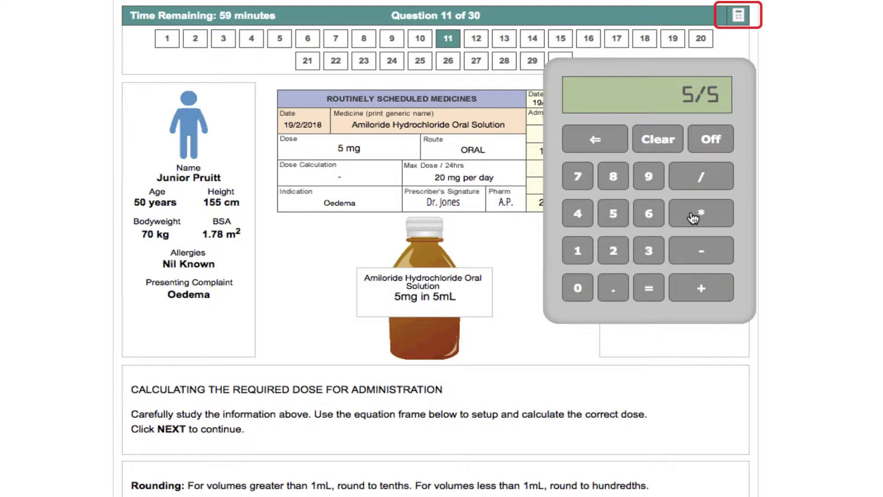
click(693, 218)
click(619, 221)
click(648, 289)
click(697, 138)
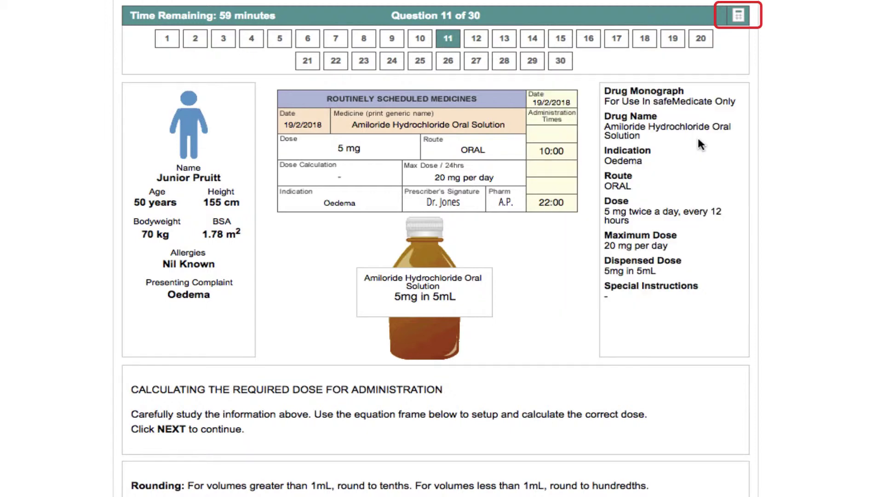
Fill in the answer as 5 mL and submit the calculation
scroll(617, 201, down, 3)
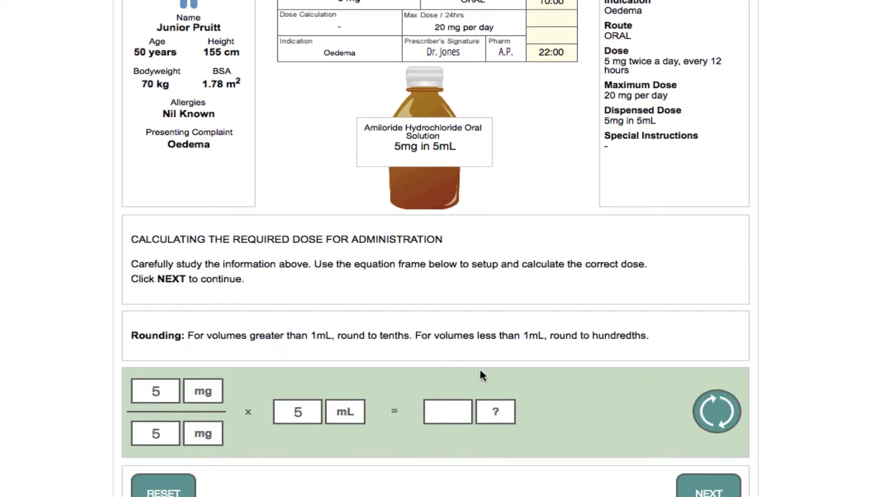
click(447, 412)
text(5)
click(493, 413)
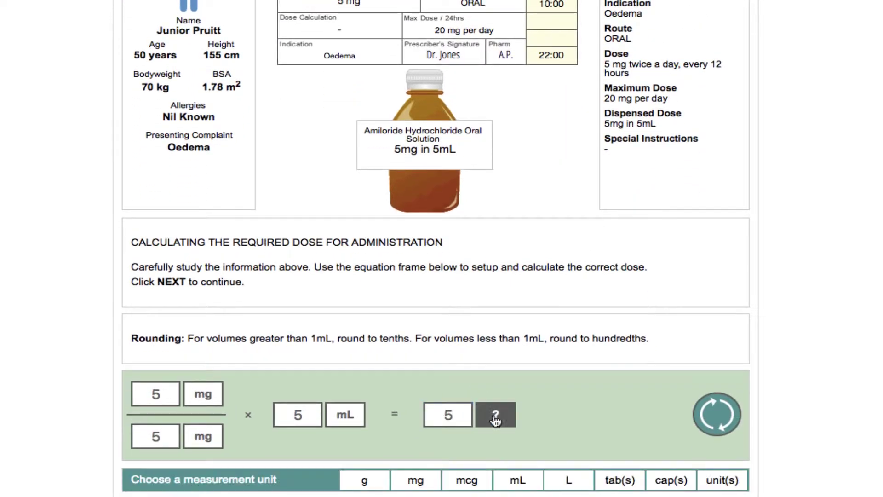
click(529, 479)
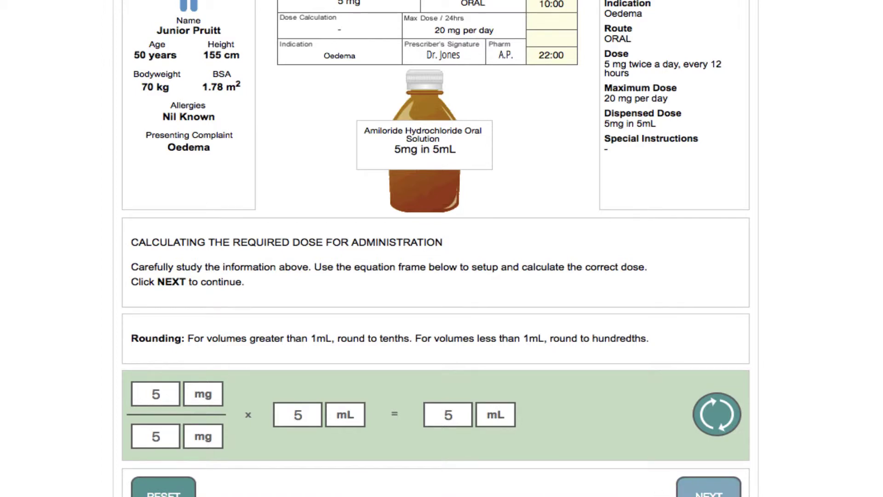
click(704, 488)
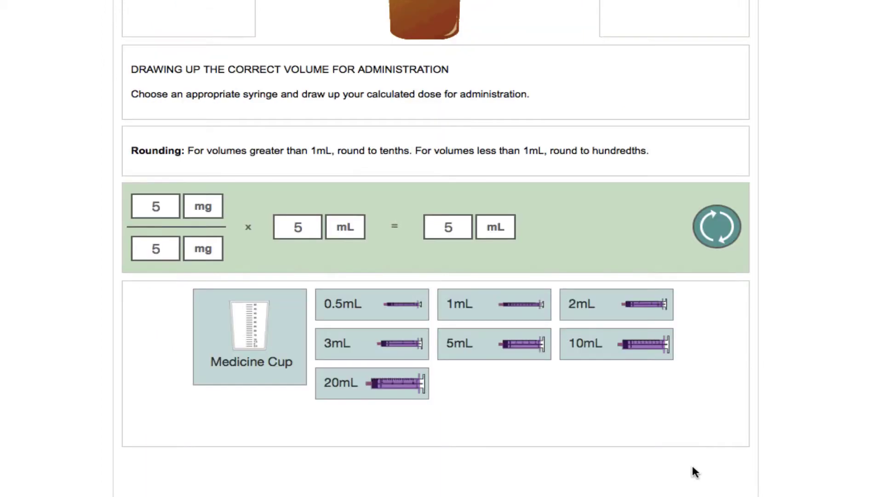
Choose the 5 mL syringe, draw it up to the 5 mL line, and submit
click(510, 349)
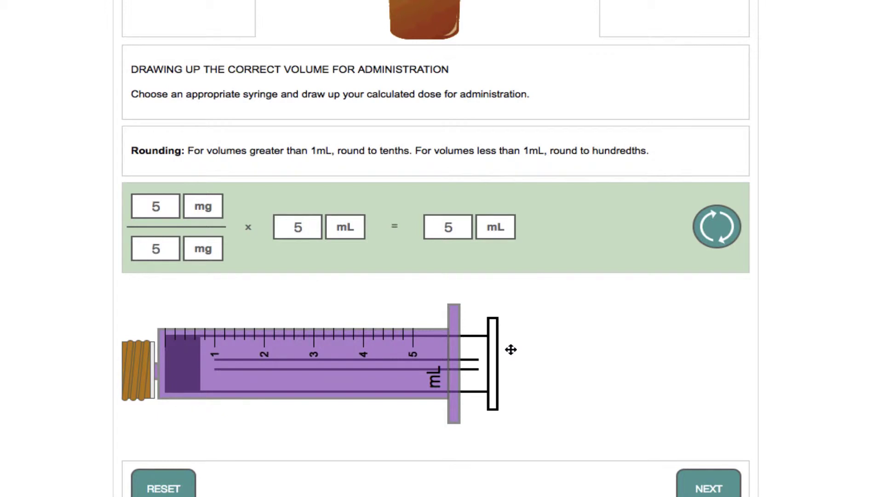
drag(480, 366, 727, 365)
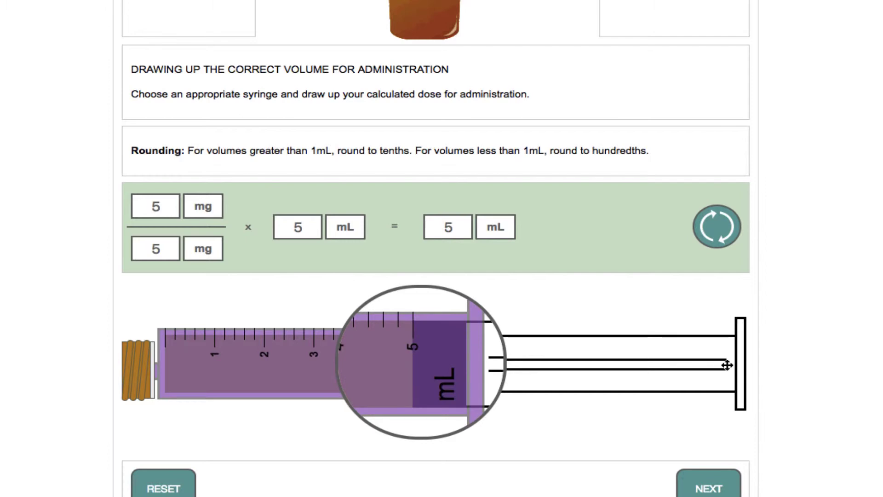
drag(727, 365, 727, 364)
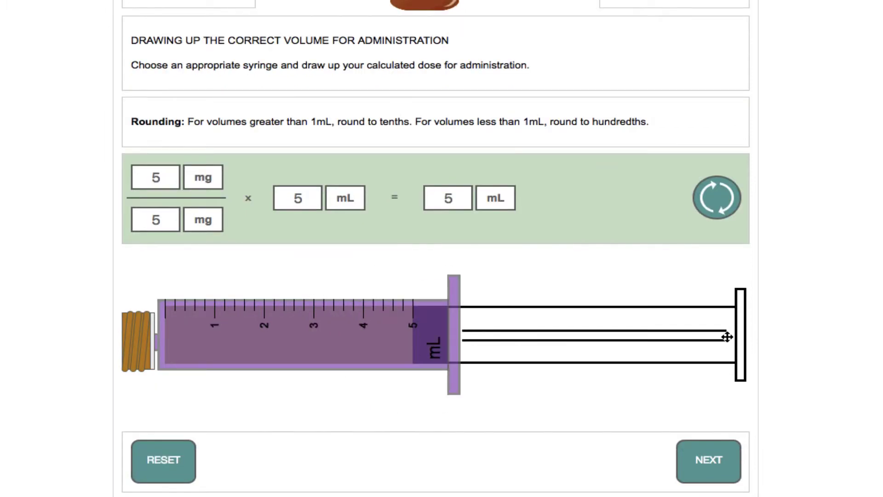
click(713, 459)
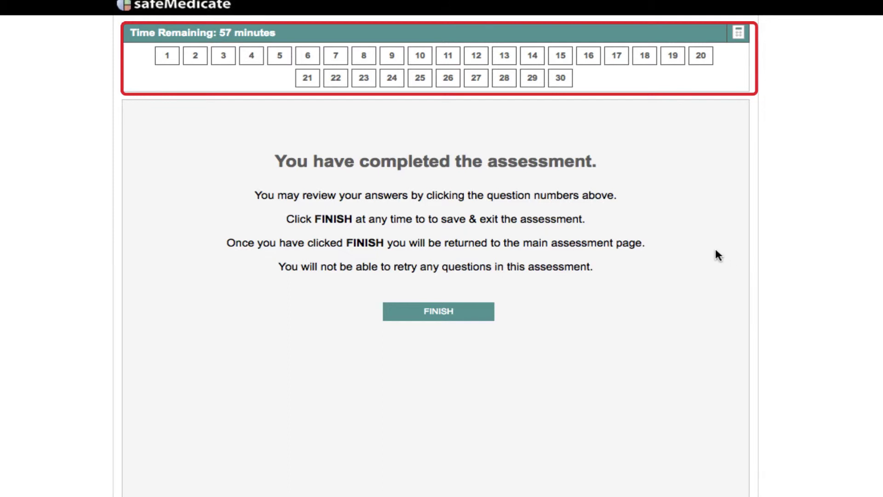
Review question 11's 5 mL answer and syringe, then return to the completion page
click(457, 63)
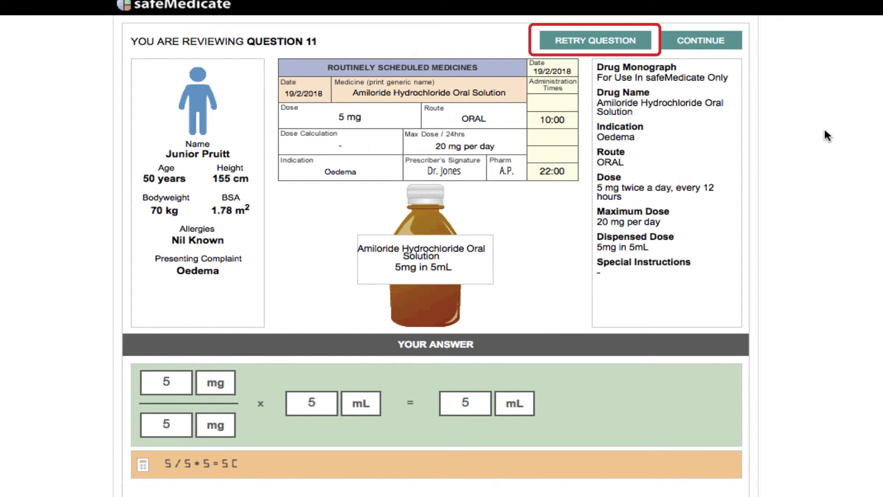
scroll(824, 127, down, 5)
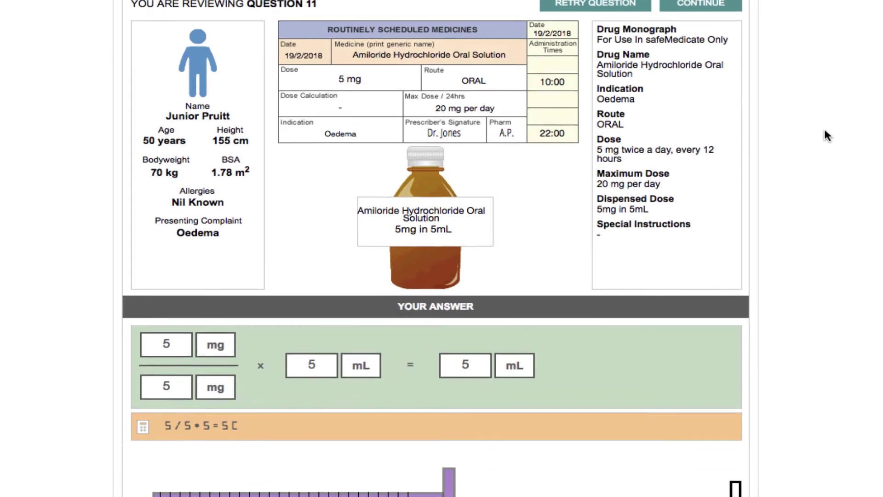
scroll(825, 131, down, 1)
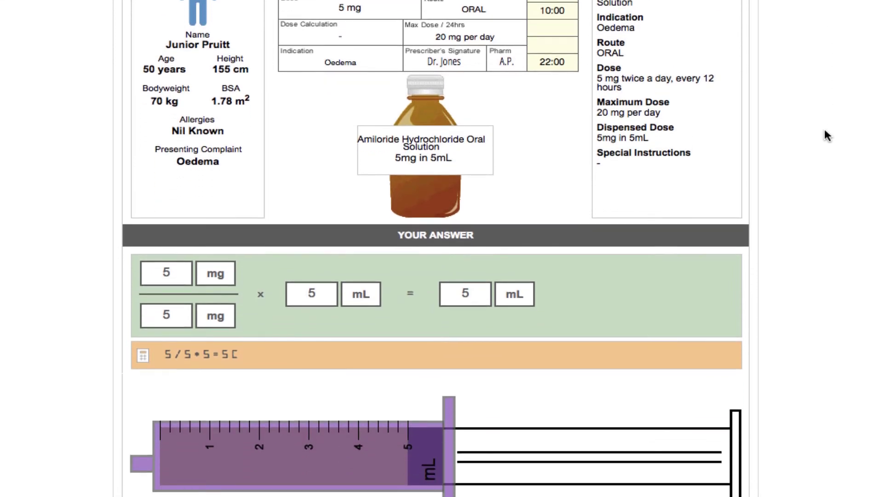
scroll(825, 130, up, 5)
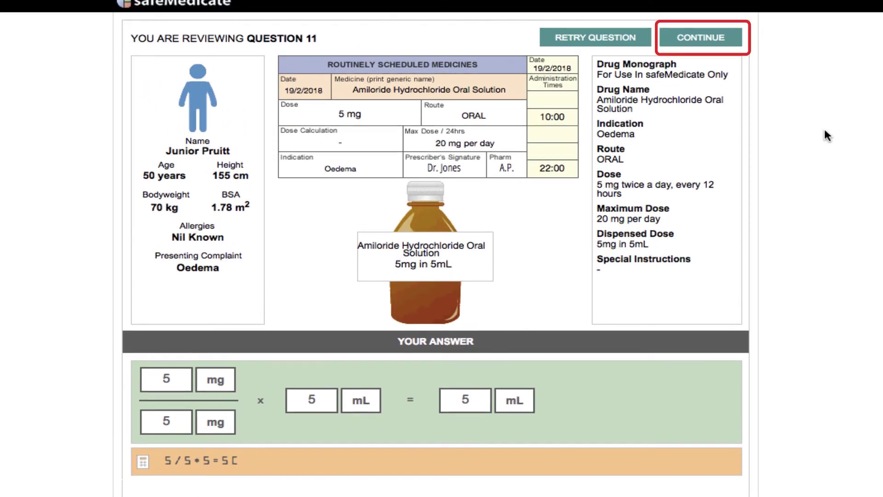
click(735, 39)
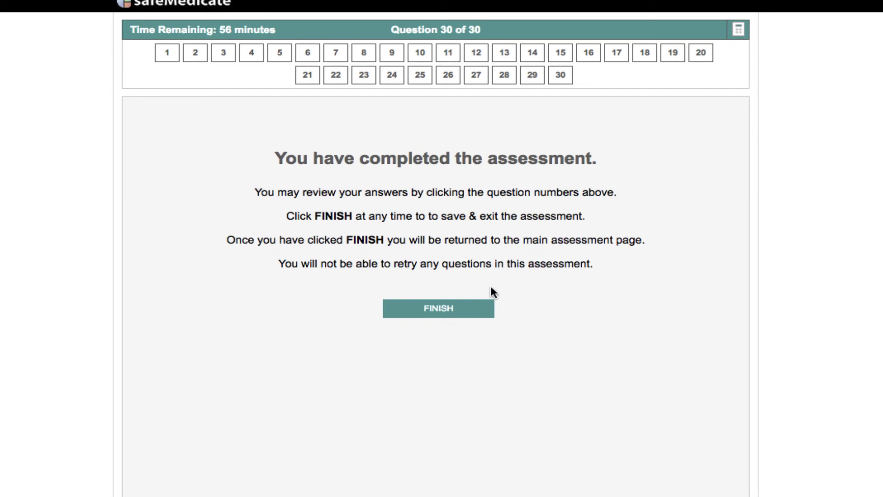
Click FINISH on the completion page to save and exit the assessment
click(474, 308)
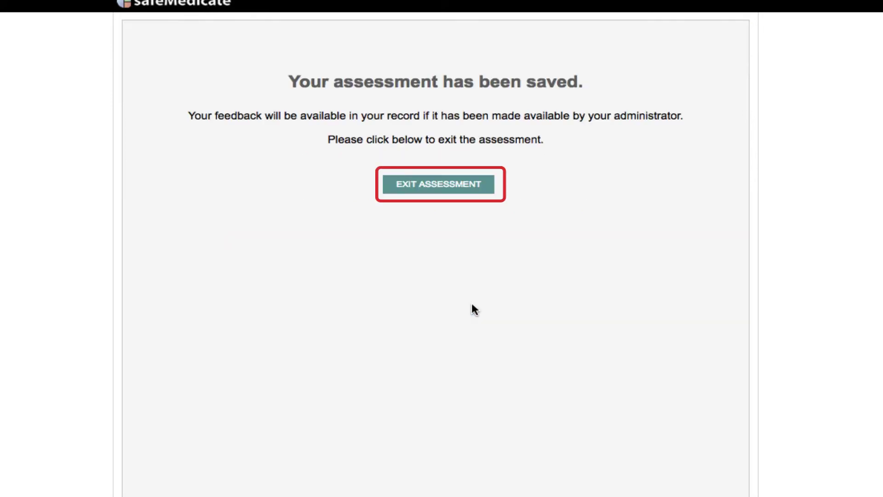